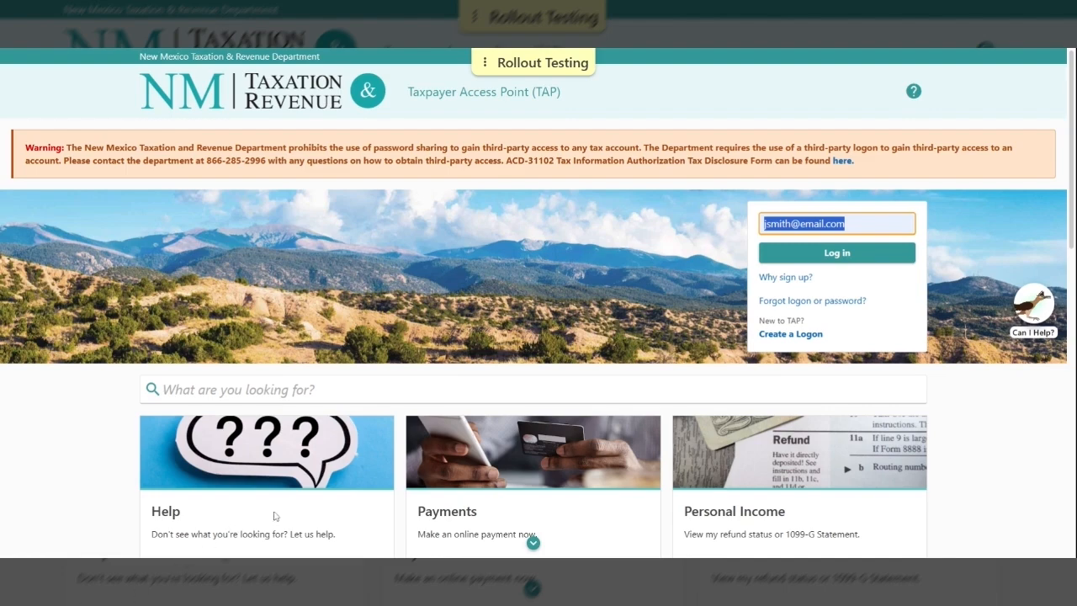
Log in to the taxpayer account with the saved username, the account password and the populated two-step security code
{"action": "left_click", "coordinate": [796, 253]}
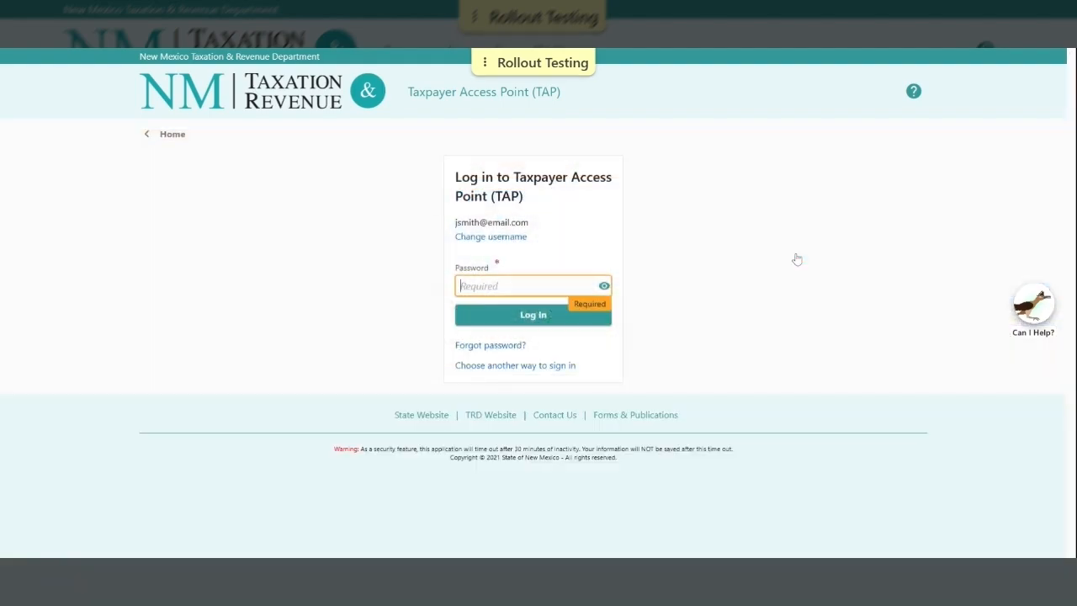
{"action": "key", "text": "ctrl+v"}
{"action": "key", "text": "Return"}
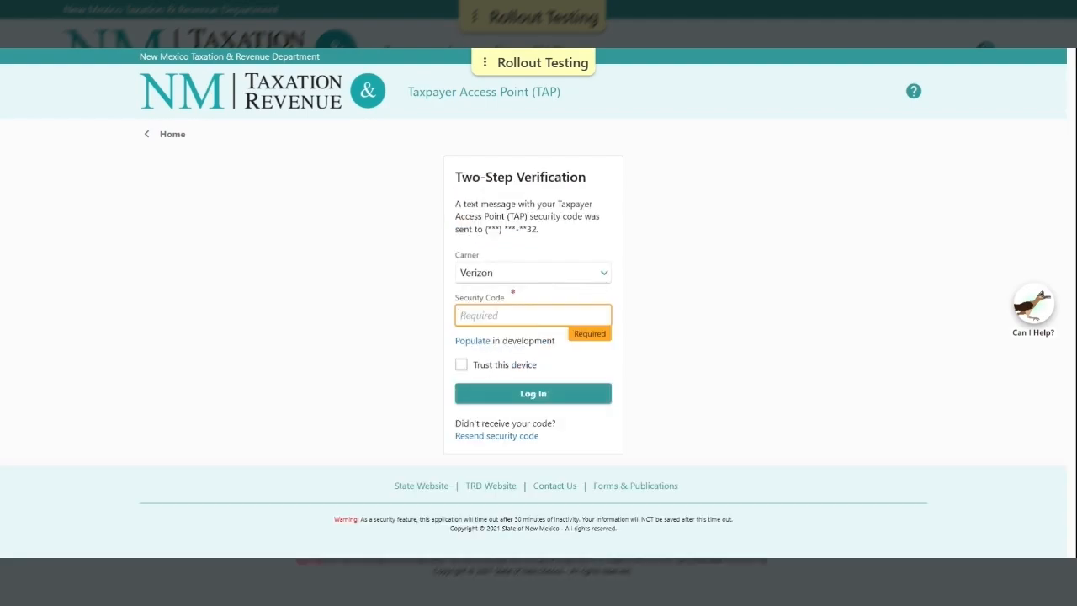
{"action": "left_click", "coordinate": [473, 341]}
{"action": "left_click", "coordinate": [547, 395]}
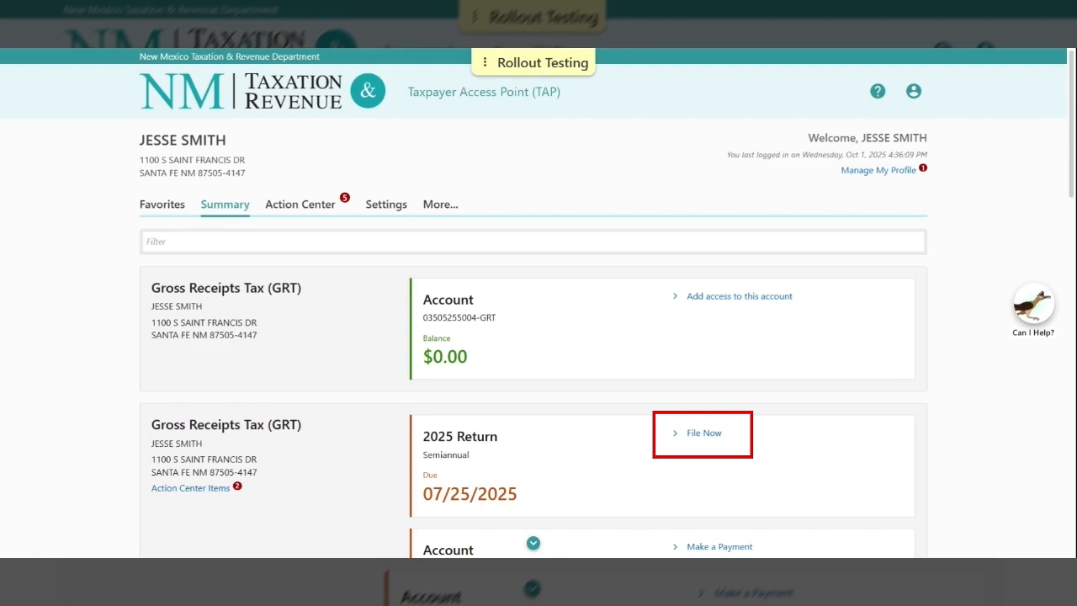
Start filing the semiannual 2025 Gross Receipts Tax return and continue past its instructions
{"action": "scroll", "coordinate": [828, 292], "scroll_direction": "down", "scroll_amount": 2}
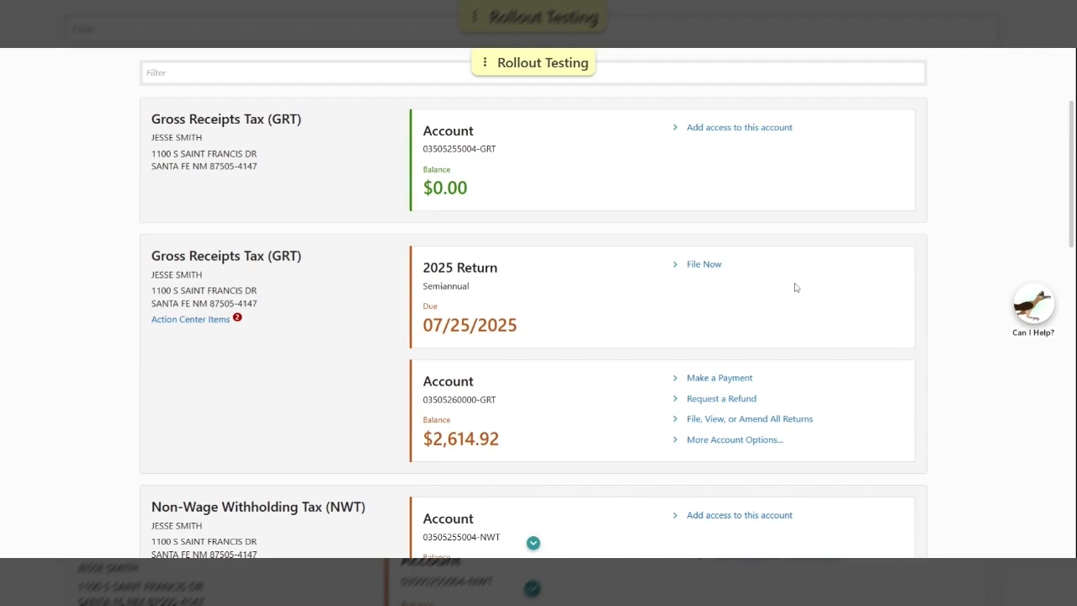
{"action": "left_click", "coordinate": [702, 268]}
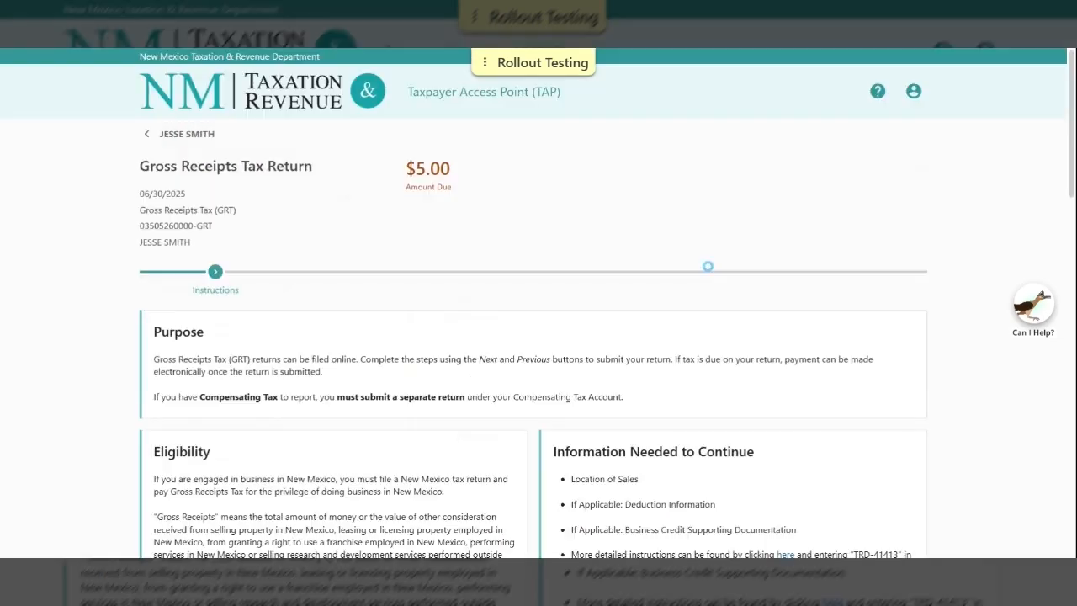
{"action": "scroll", "coordinate": [709, 271], "scroll_direction": "down", "scroll_amount": 2}
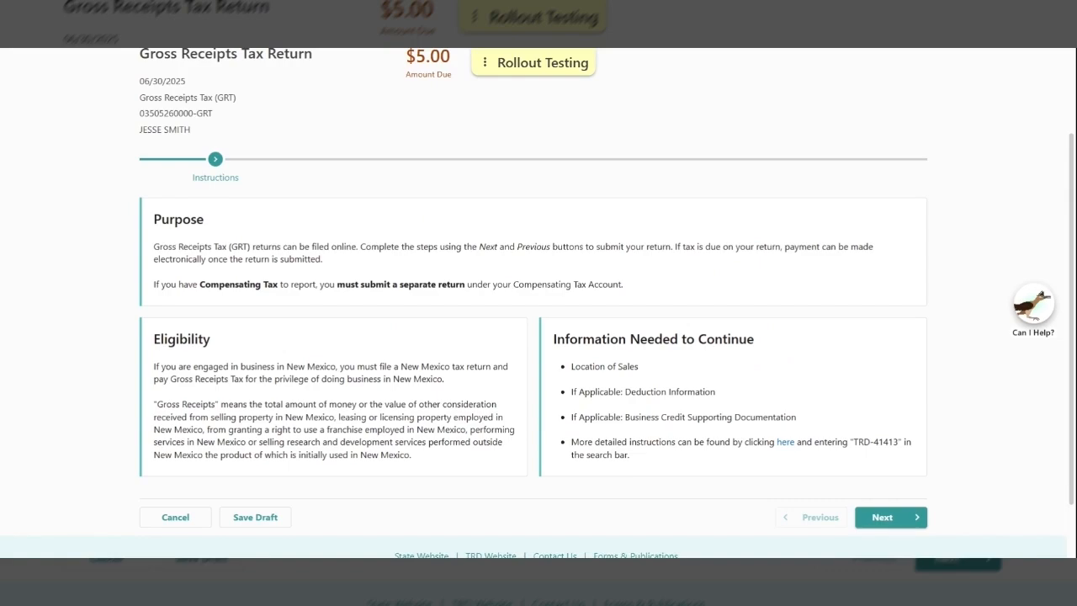
{"action": "left_click", "coordinate": [884, 522]}
Review the taxpayer information and mailing address in the return's registration section and continue to the gross receipts section
{"action": "scroll", "coordinate": [936, 413], "scroll_direction": "down", "scroll_amount": 1}
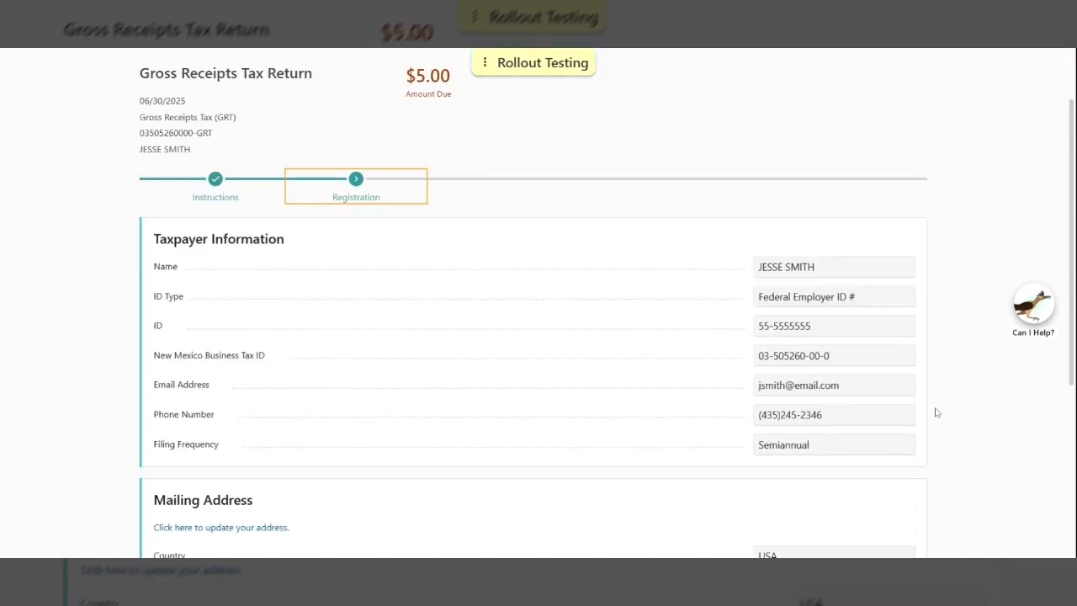
{"action": "scroll", "coordinate": [937, 412], "scroll_direction": "down", "scroll_amount": 2}
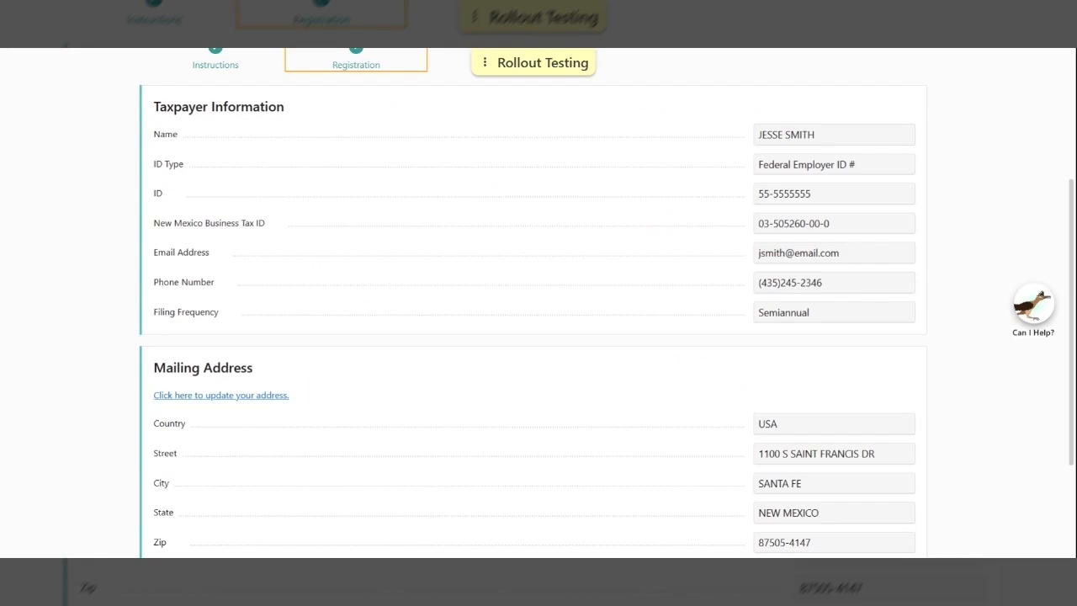
{"action": "scroll", "coordinate": [372, 402], "scroll_direction": "down", "scroll_amount": 2}
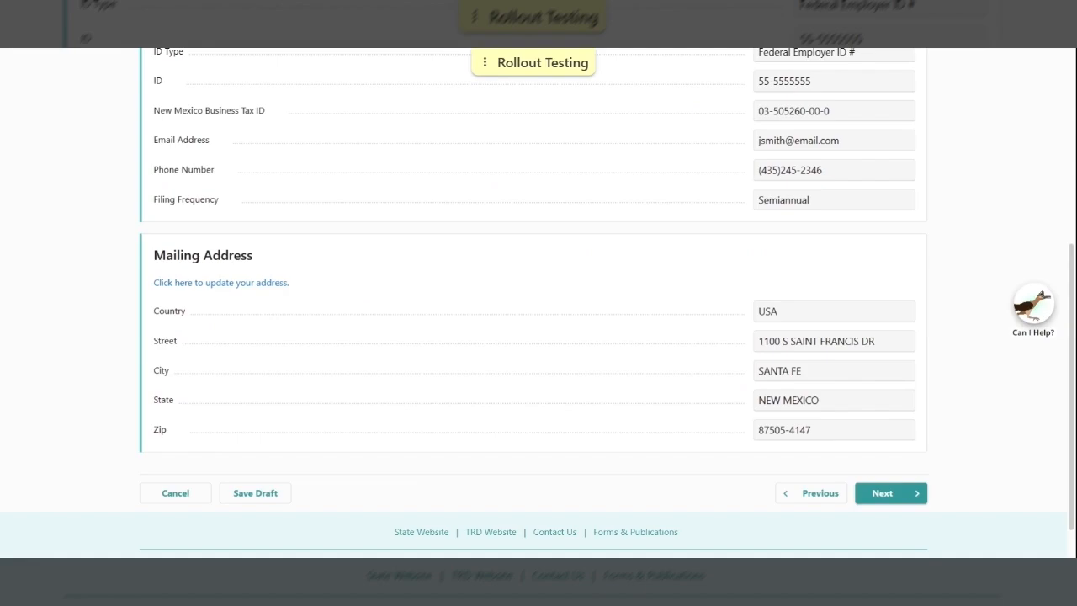
{"action": "left_click", "coordinate": [877, 489]}
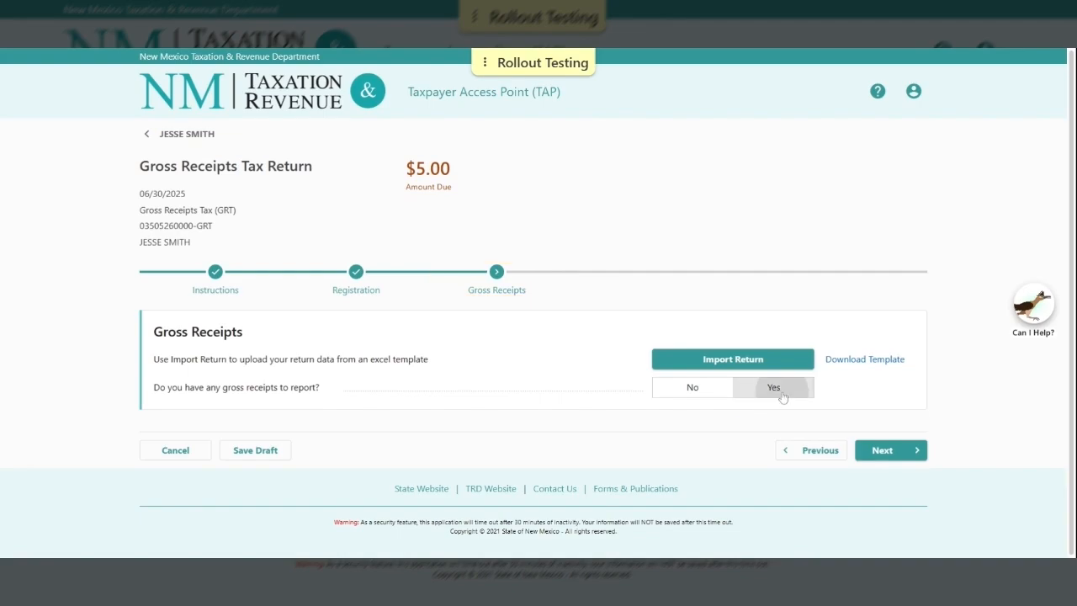
Declare that there are gross receipts to report and begin a new location in SANTA FE county, Santa Fe (city) - 01-123
{"action": "left_click", "coordinate": [775, 389]}
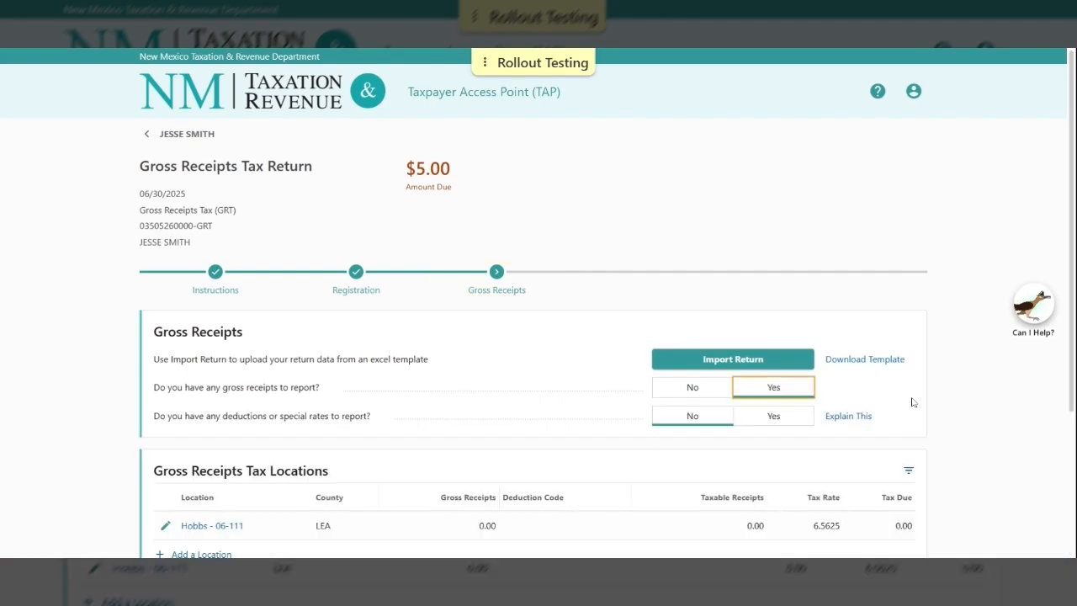
{"action": "scroll", "coordinate": [912, 402], "scroll_direction": "down", "scroll_amount": 2}
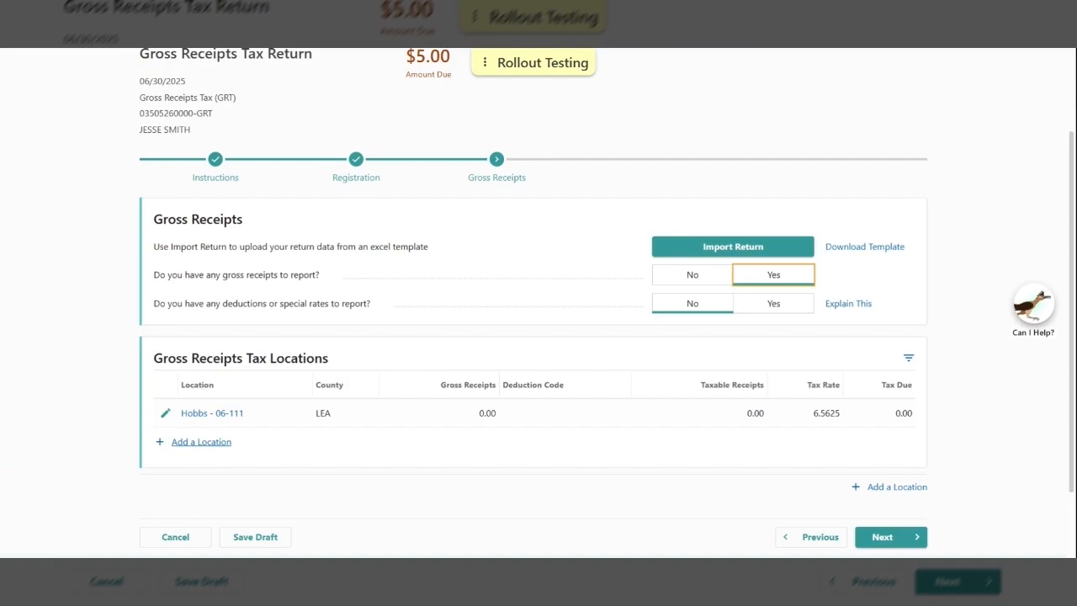
{"action": "left_click", "coordinate": [218, 448]}
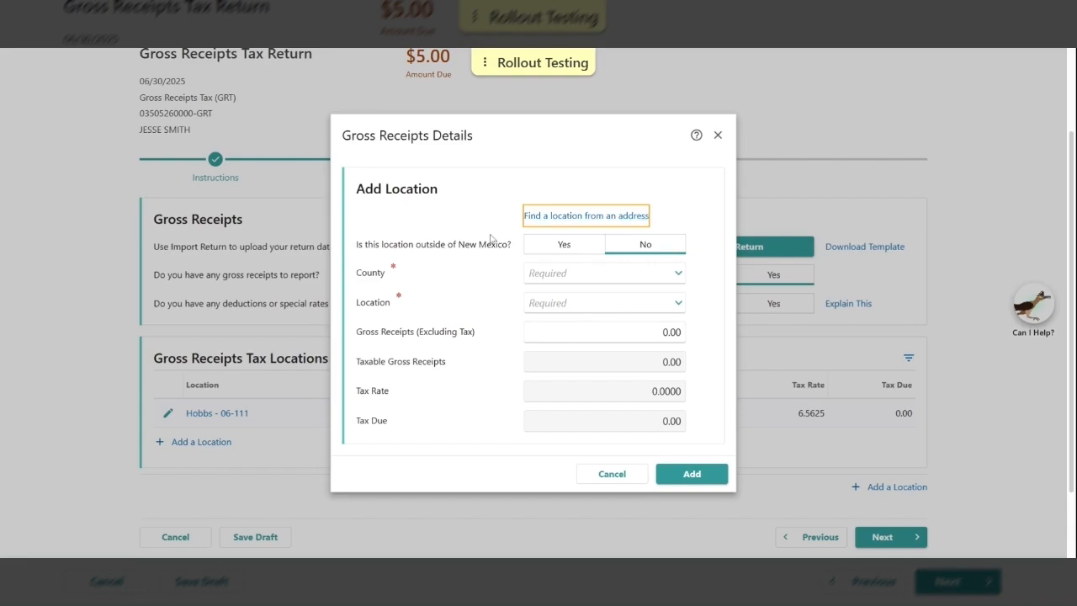
{"action": "left_click", "coordinate": [552, 281]}
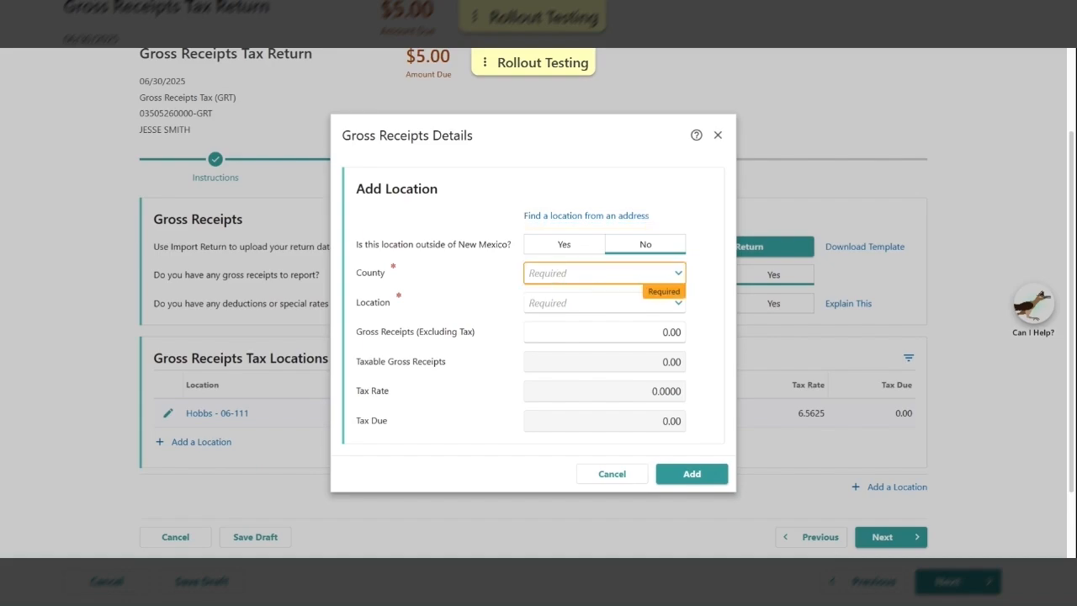
{"action": "left_click", "coordinate": [560, 304]}
{"action": "left_click", "coordinate": [561, 296]}
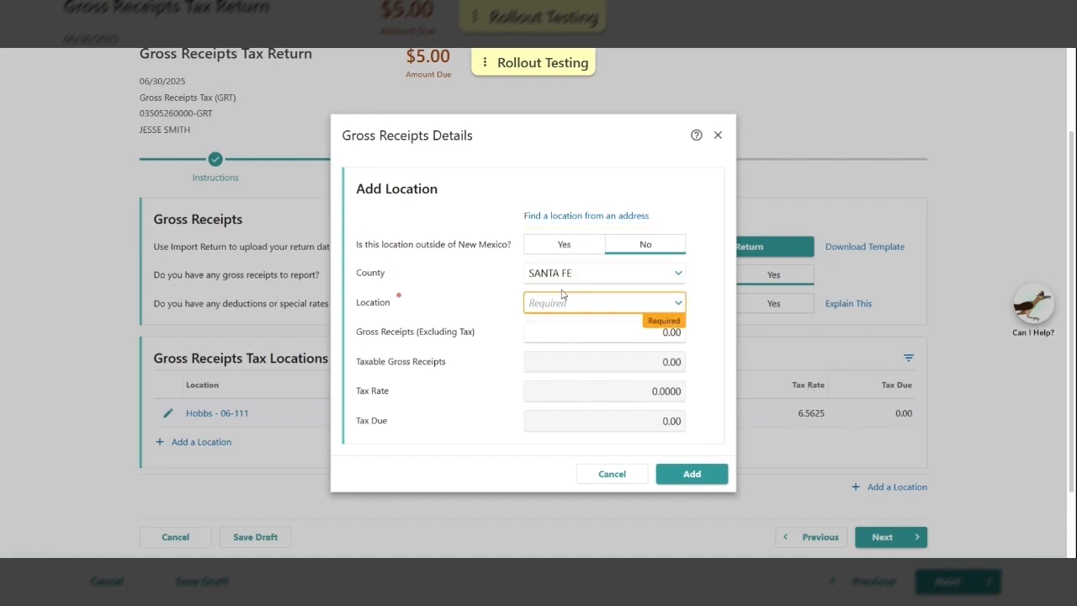
{"action": "left_click", "coordinate": [563, 296]}
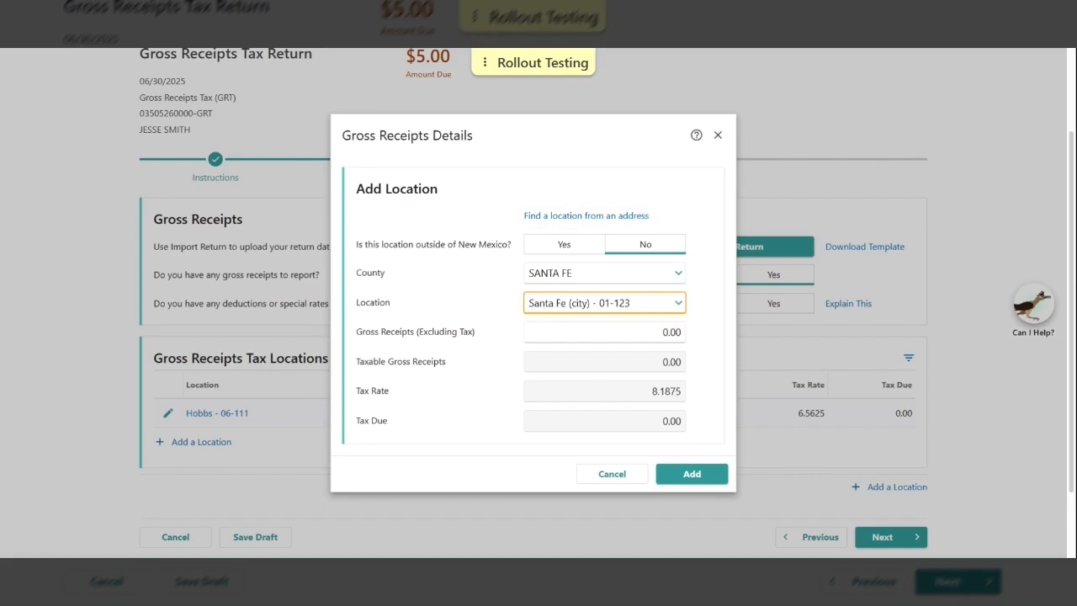
Set the Santa Fe location's gross receipts excluding tax to 1,000.00 and add it to the return
{"action": "scroll", "coordinate": [480, 300], "scroll_direction": "down", "scroll_amount": 1}
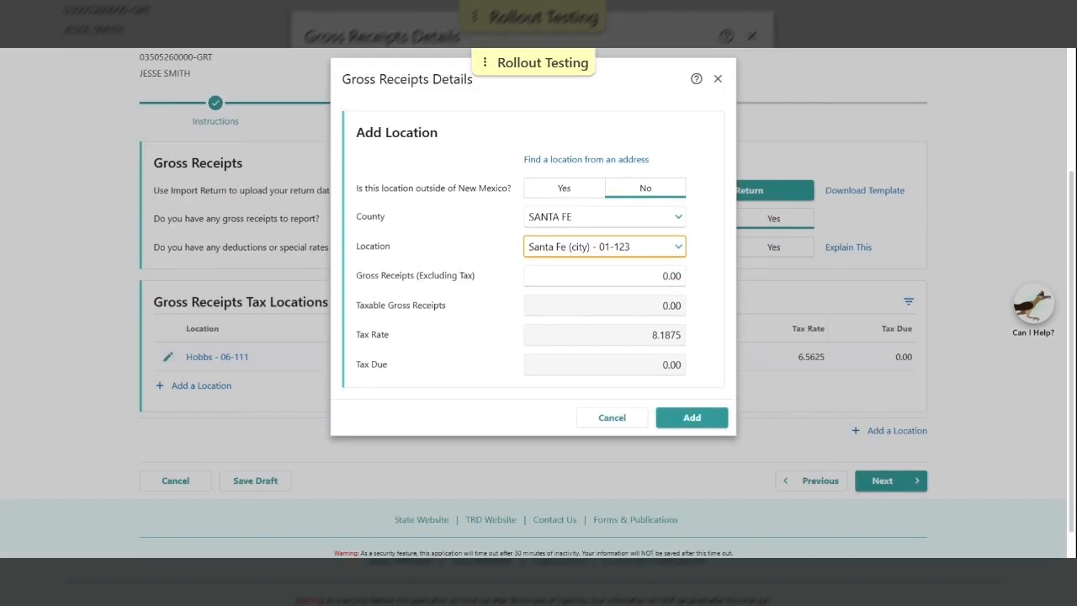
{"action": "left_click", "coordinate": [604, 277]}
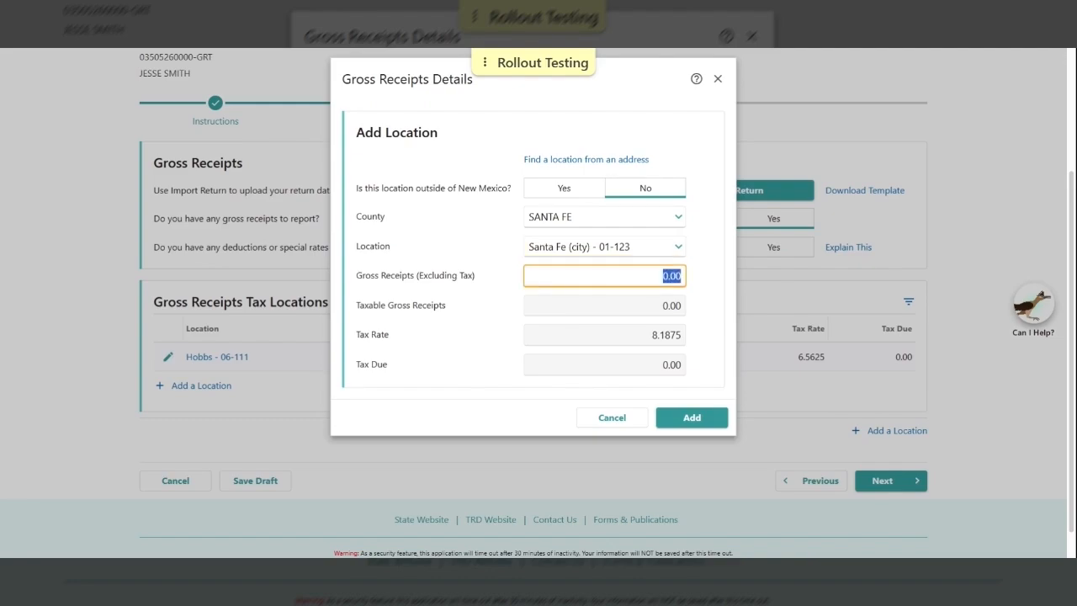
{"action": "left_click", "coordinate": [680, 276]}
{"action": "type", "text": "100"}
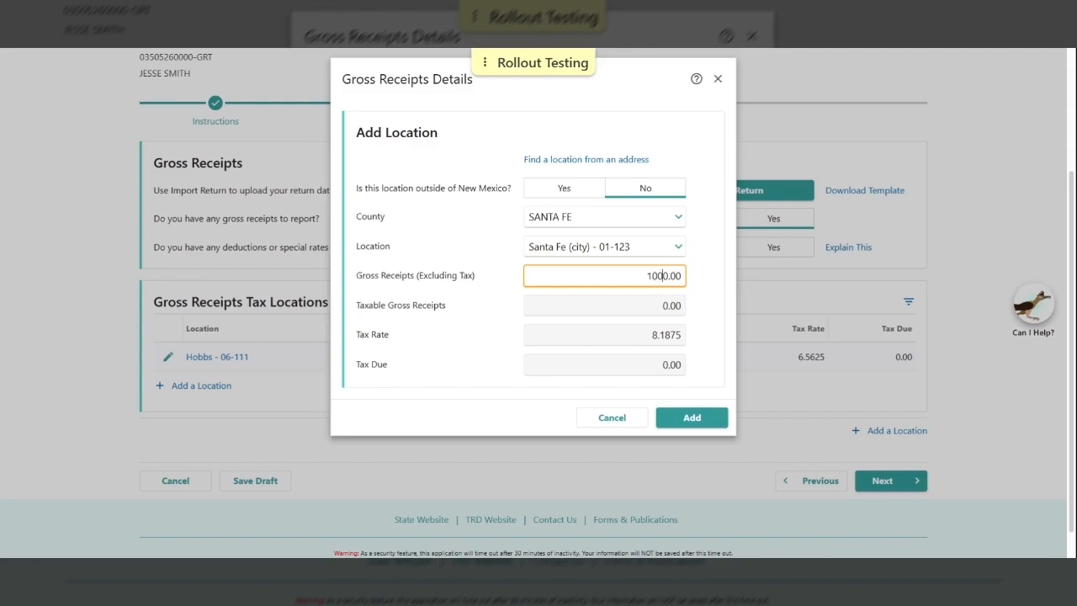
{"action": "left_click", "coordinate": [690, 418]}
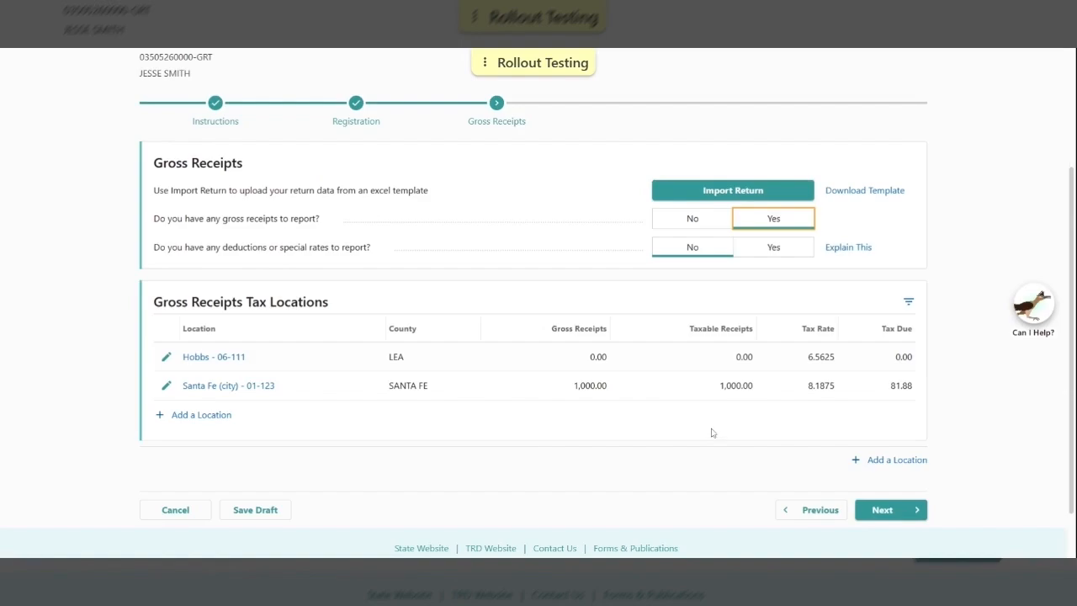
Add a location in BERNALILLO county, Albuquerque - 02-100, with gross receipts excluding tax of 3,000.00
{"action": "left_click", "coordinate": [220, 421]}
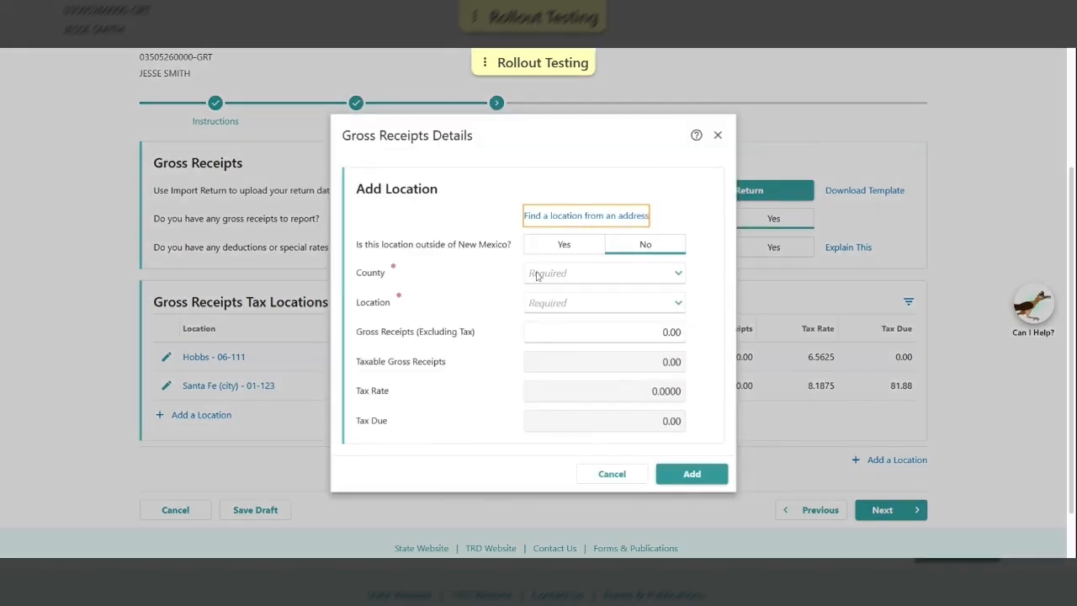
{"action": "left_click", "coordinate": [536, 274]}
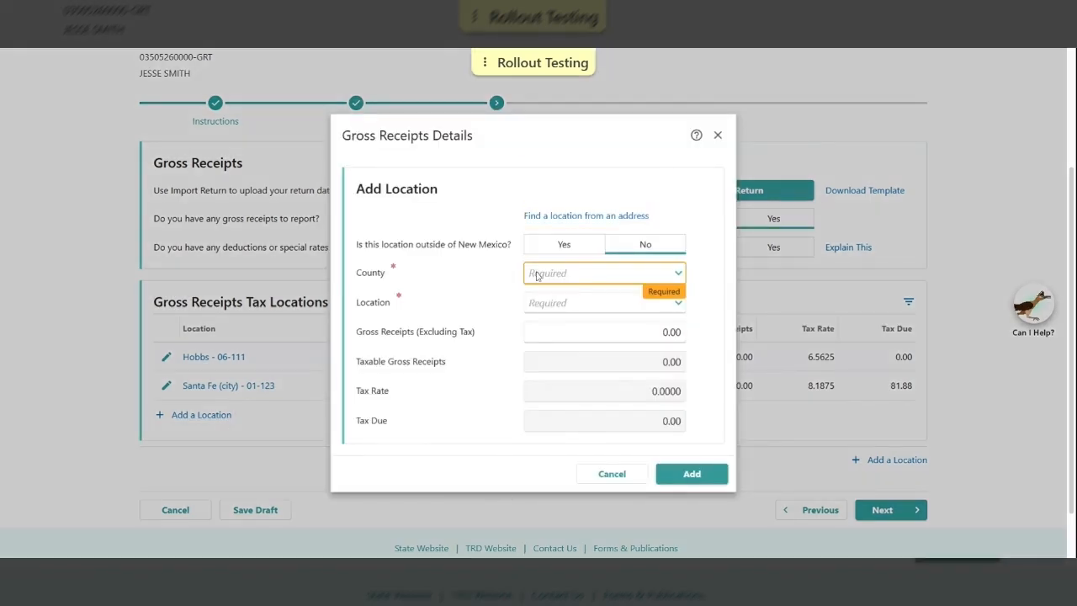
{"action": "left_click", "coordinate": [606, 303]}
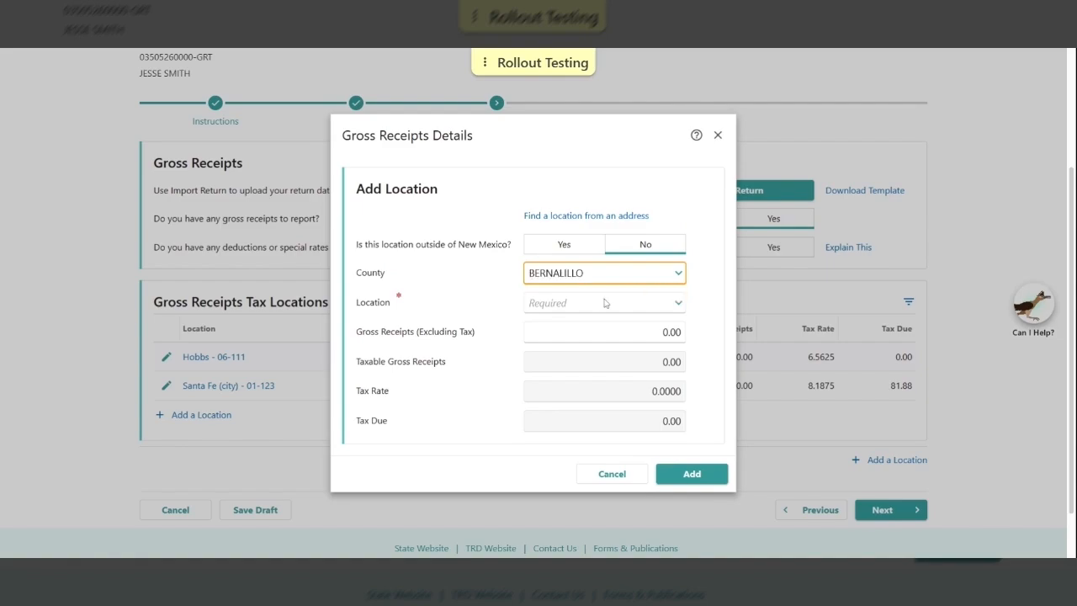
{"action": "left_click", "coordinate": [604, 303]}
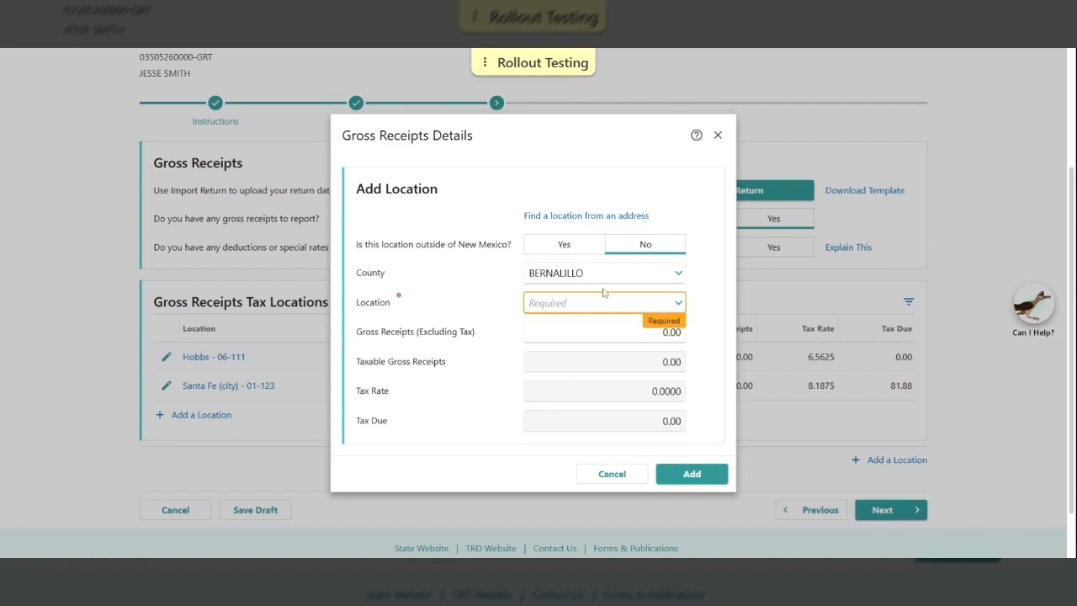
{"action": "left_click", "coordinate": [636, 315]}
{"action": "key", "text": "Tab"}
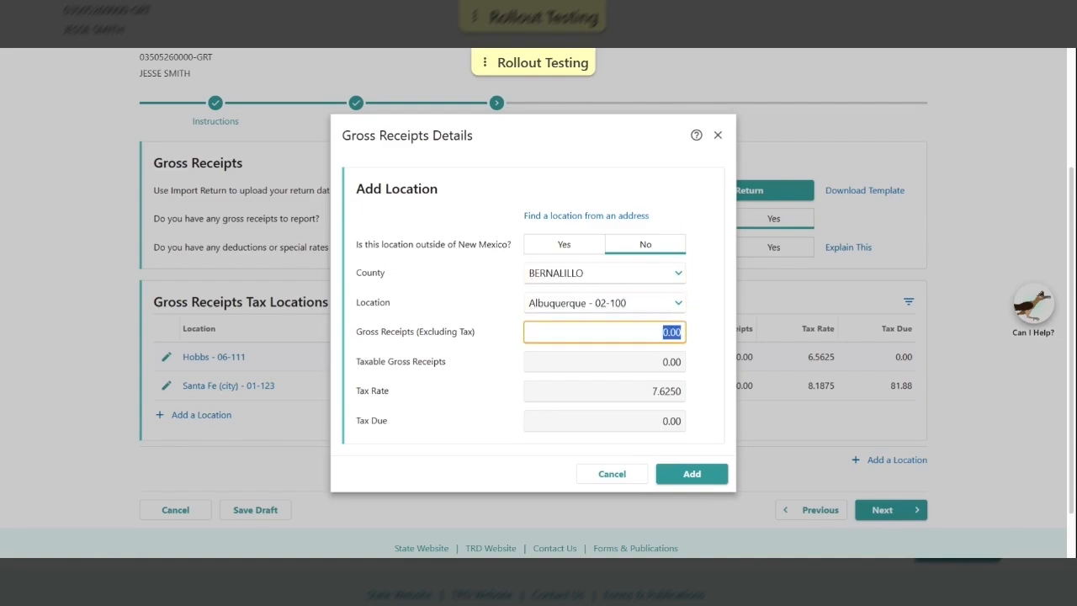
{"action": "type", "text": "3000"}
{"action": "left_click", "coordinate": [700, 351]}
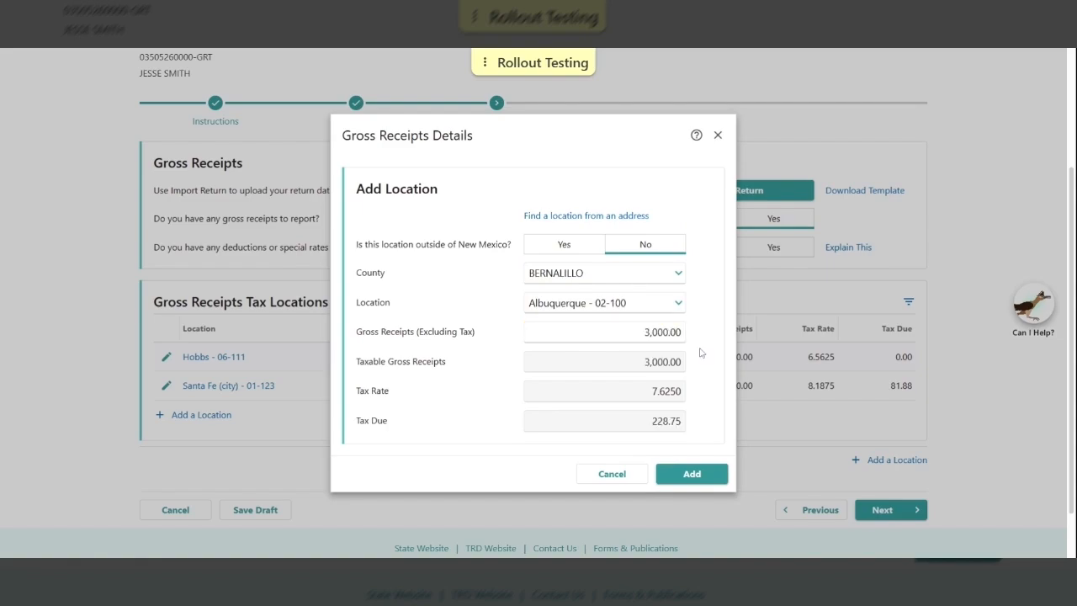
{"action": "left_click", "coordinate": [696, 475]}
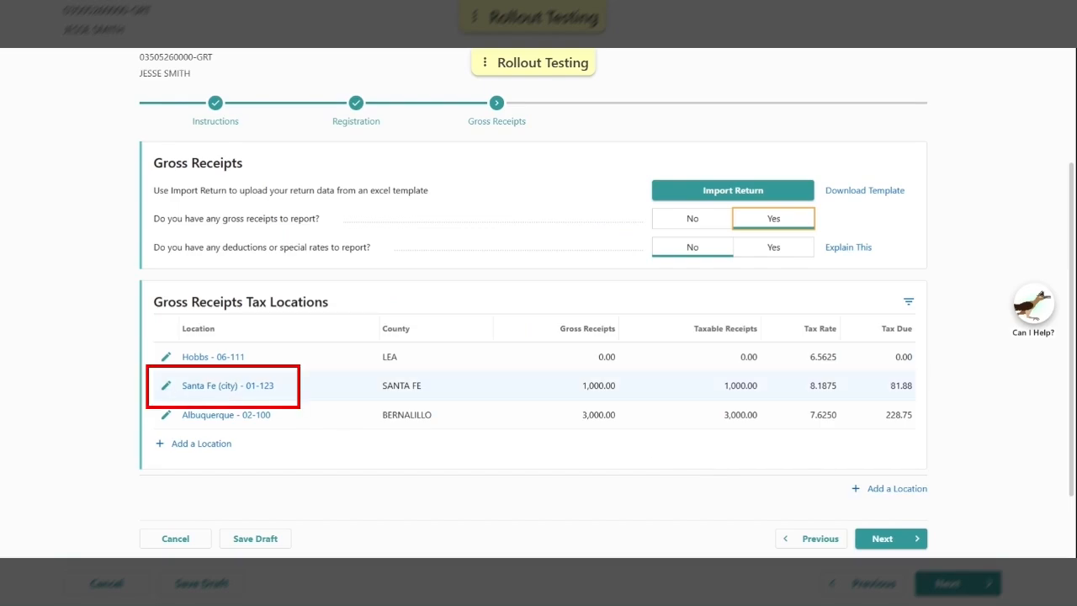
Edit the Santa Fe (city) location and set its gross receipts excluding tax to 1,500.00
{"action": "left_click", "coordinate": [166, 387]}
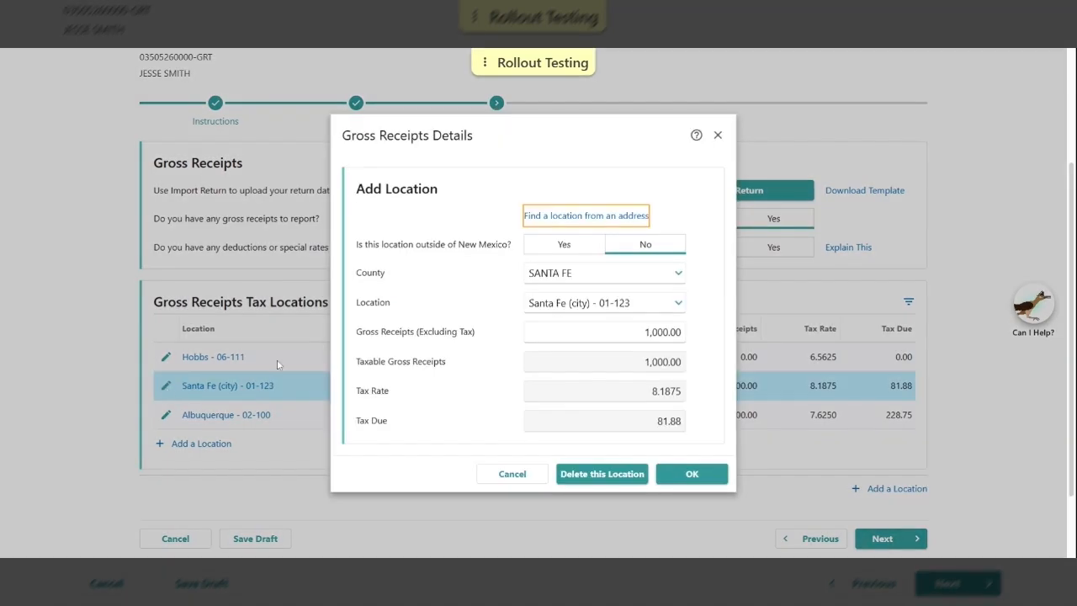
{"action": "left_click", "coordinate": [604, 333]}
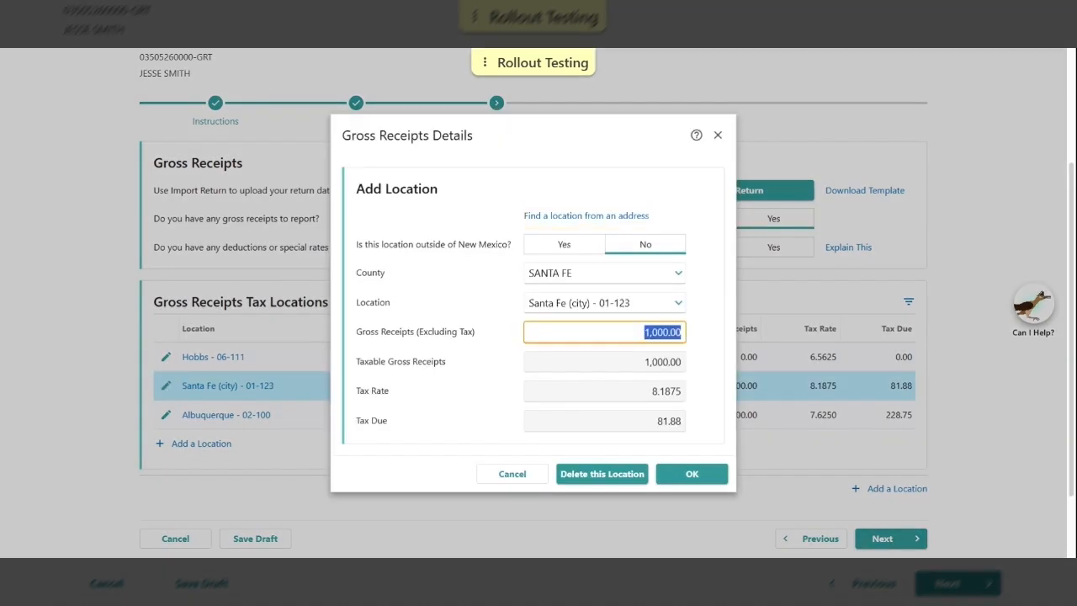
{"action": "type", "text": "1500"}
{"action": "left_click", "coordinate": [688, 475]}
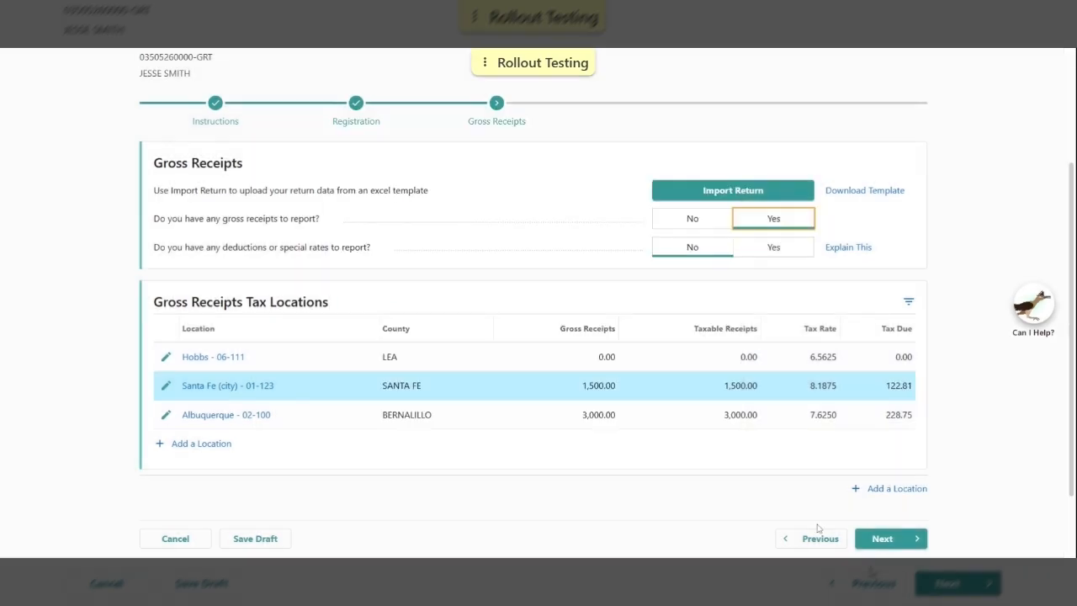
Continue to business credits, declare that there are none to claim, and proceed to the return summary
{"action": "left_click", "coordinate": [886, 538]}
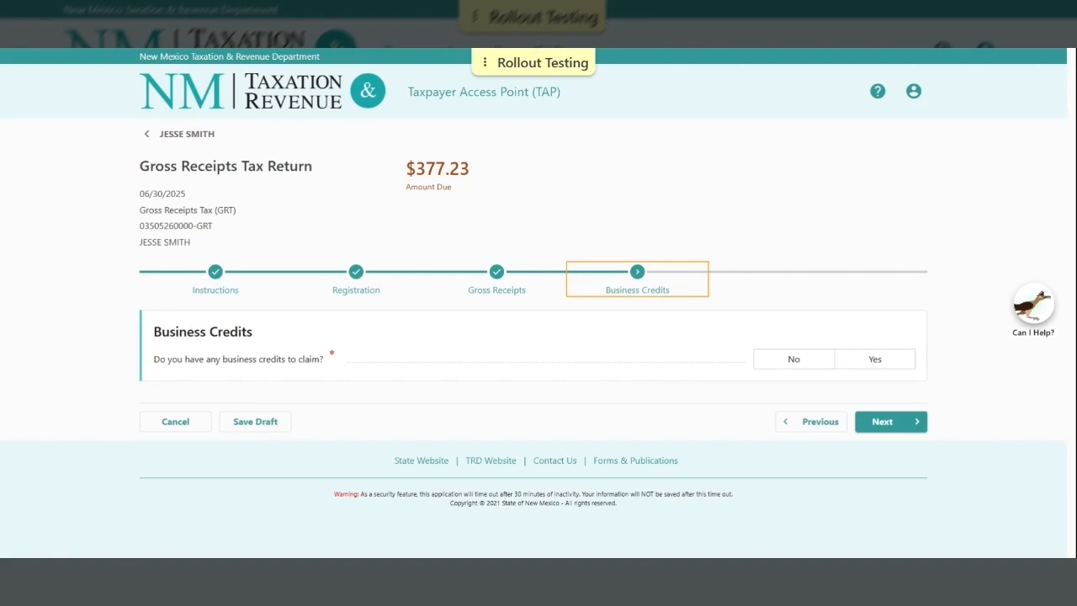
{"action": "left_click", "coordinate": [773, 363]}
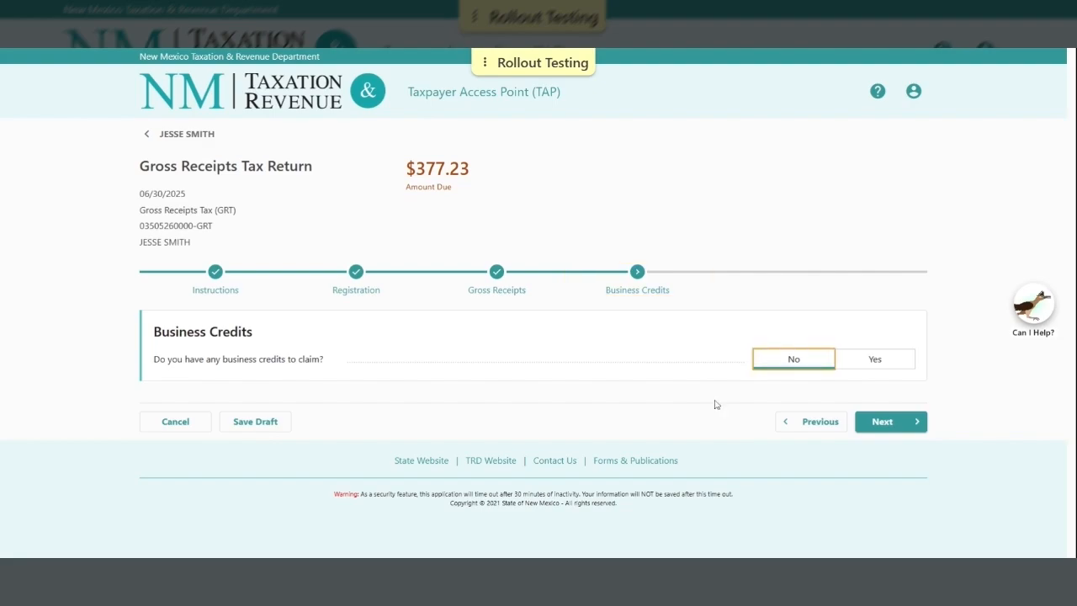
{"action": "left_click", "coordinate": [906, 425]}
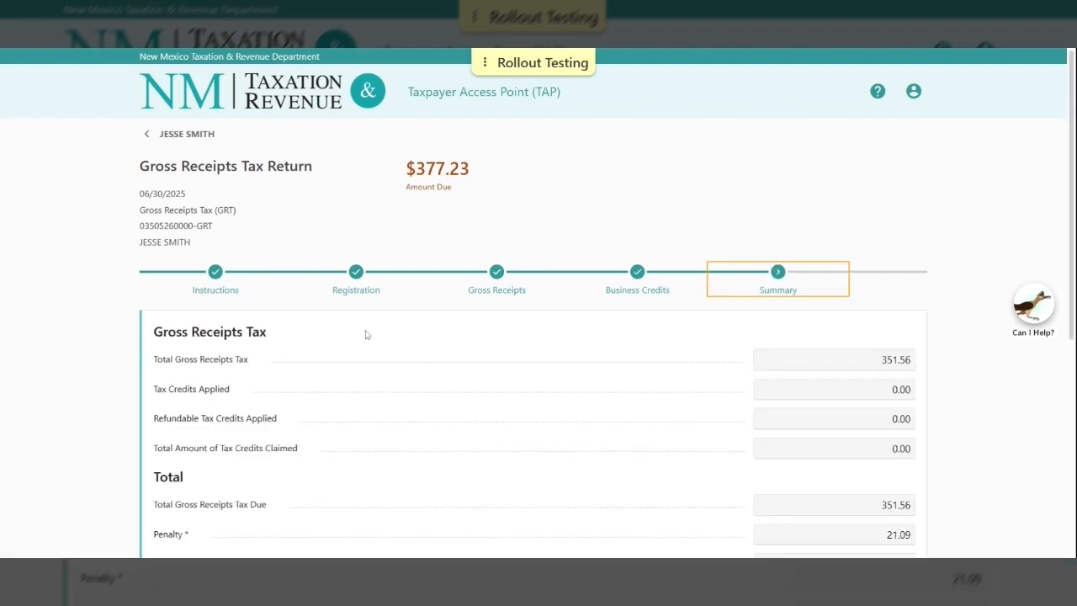
Review the return summary, sign the perjury declaration that all statements are true and correct, and continue to the payment options
{"action": "scroll", "coordinate": [366, 335], "scroll_direction": "down", "scroll_amount": 1}
{"action": "scroll", "coordinate": [372, 334], "scroll_direction": "down", "scroll_amount": 2}
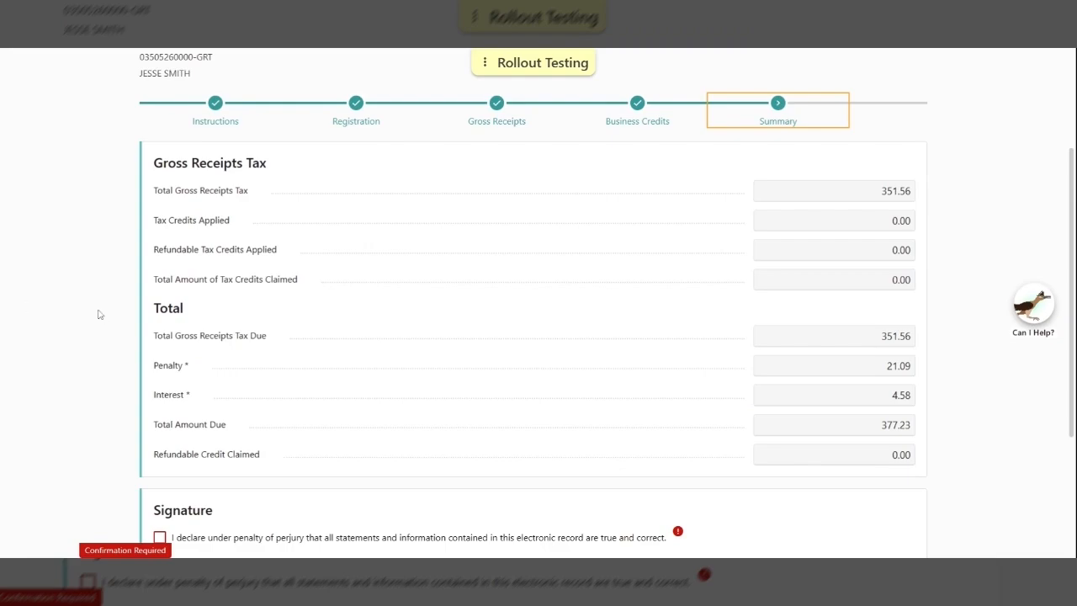
{"action": "scroll", "coordinate": [99, 313], "scroll_direction": "down", "scroll_amount": 1}
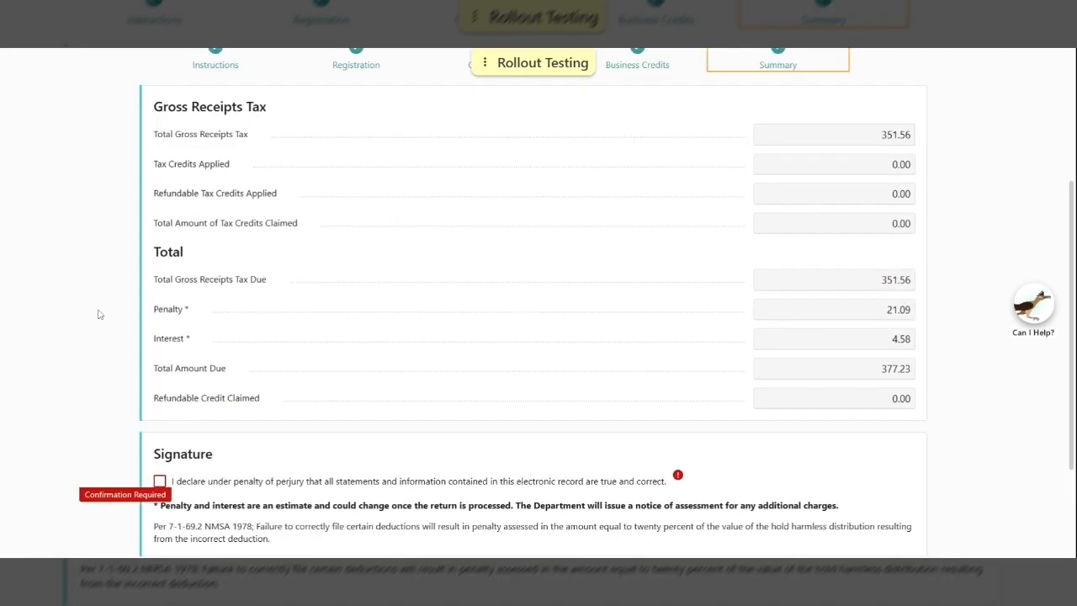
{"action": "scroll", "coordinate": [99, 313], "scroll_direction": "down", "scroll_amount": 2}
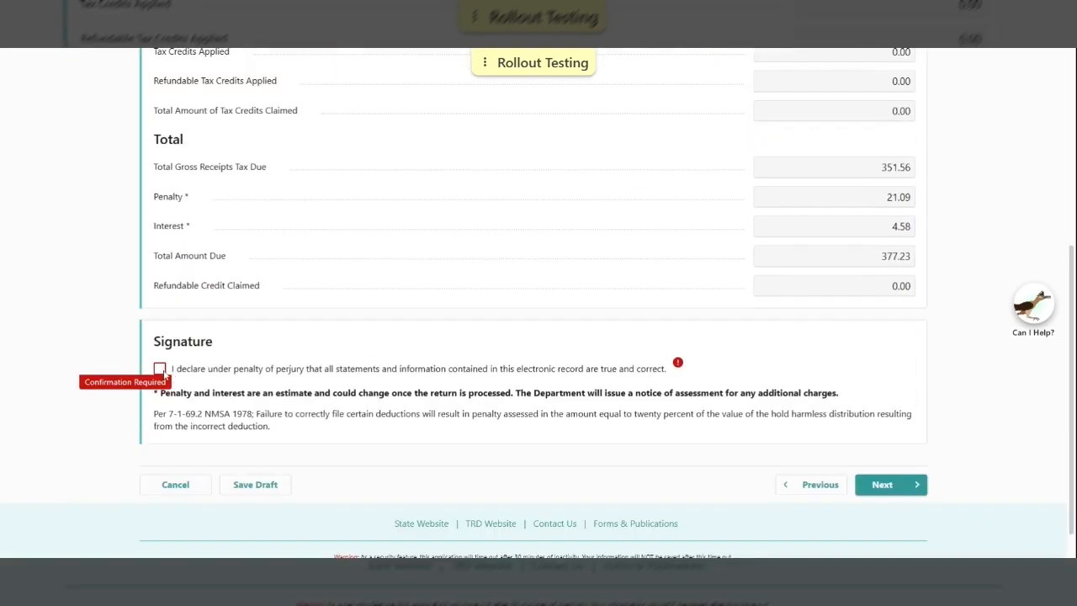
{"action": "left_click", "coordinate": [160, 369]}
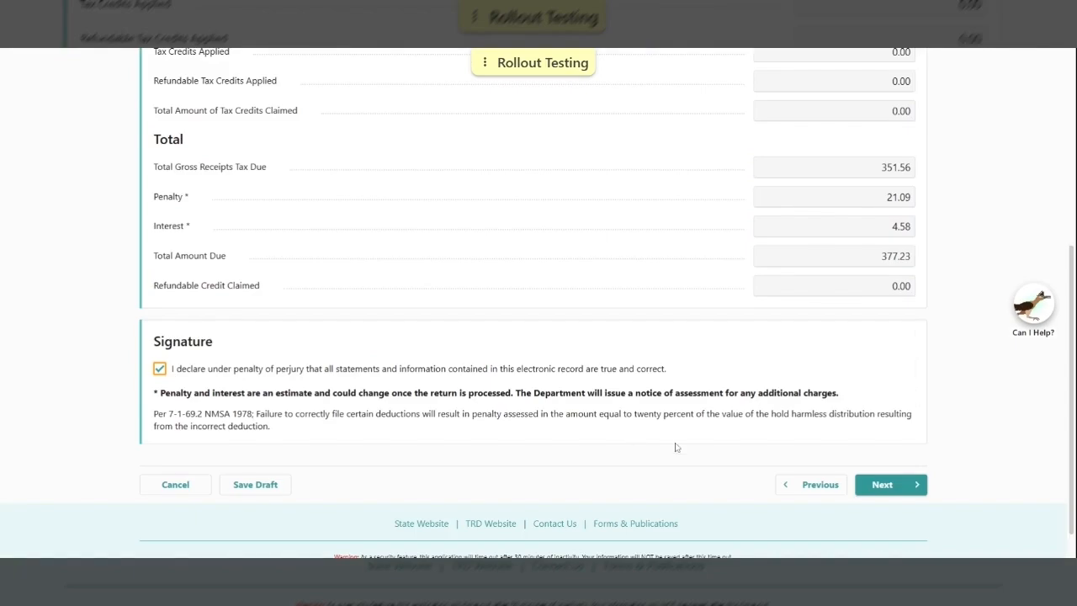
{"action": "left_click", "coordinate": [878, 485]}
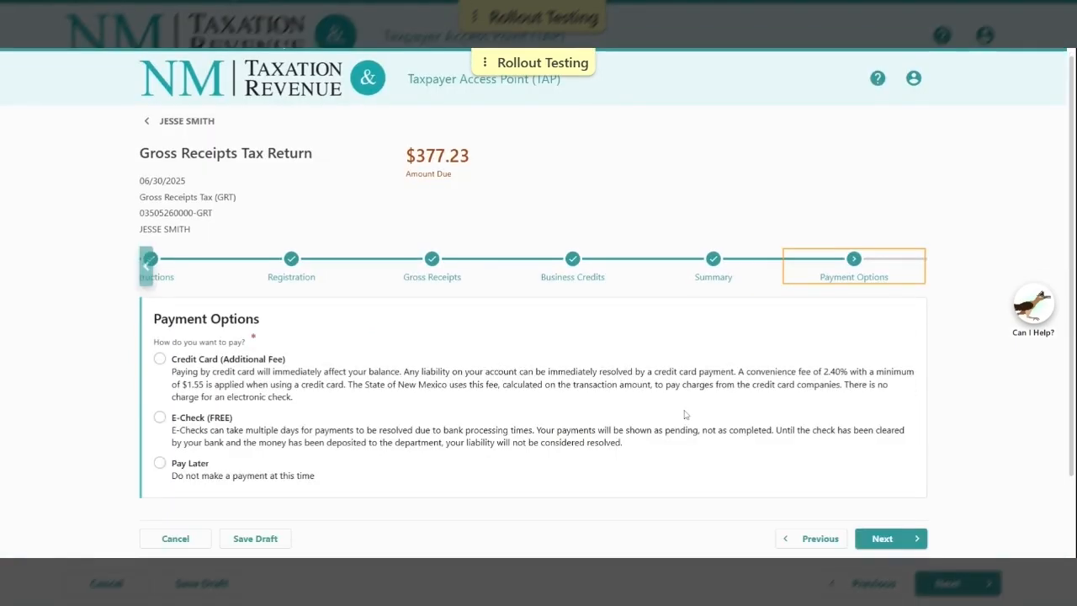
Choose Pay Later as the payment option and continue to the submission confirmation
{"action": "scroll", "coordinate": [686, 413], "scroll_direction": "down", "scroll_amount": 2}
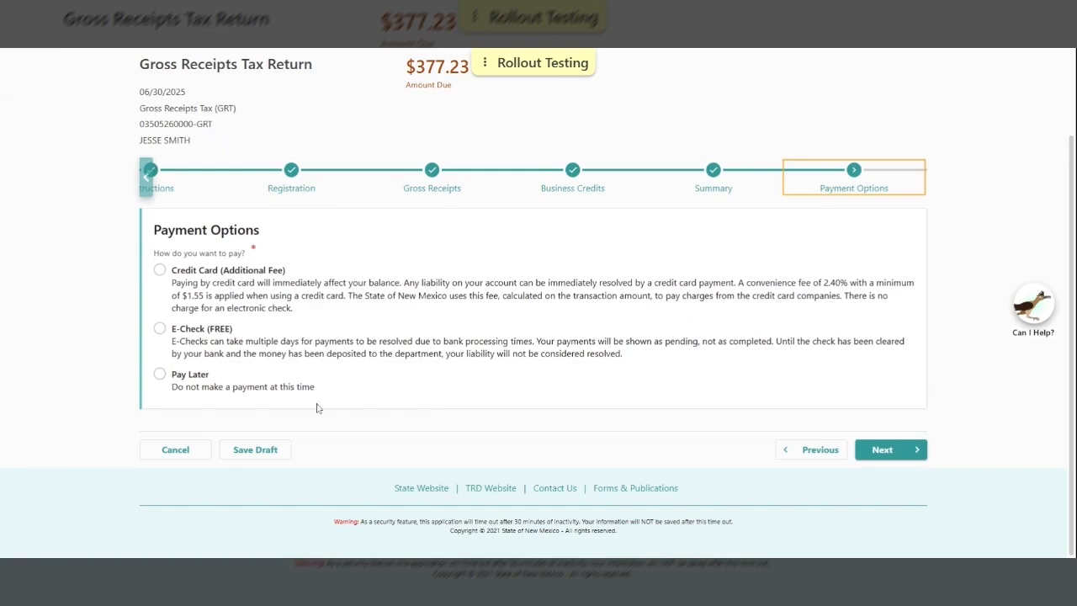
{"action": "left_click", "coordinate": [211, 390]}
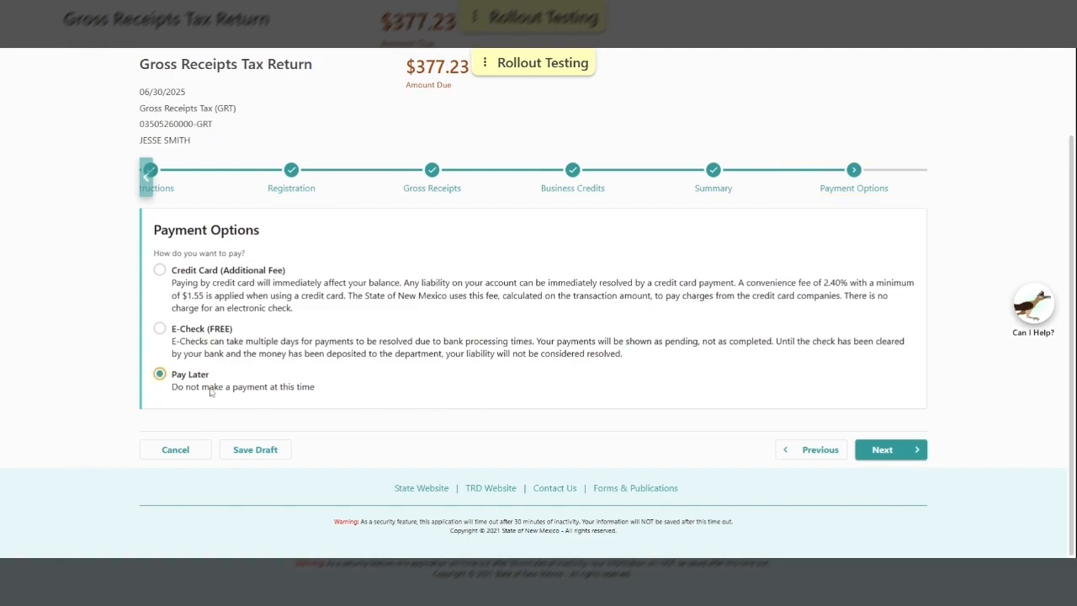
{"action": "left_click", "coordinate": [879, 451]}
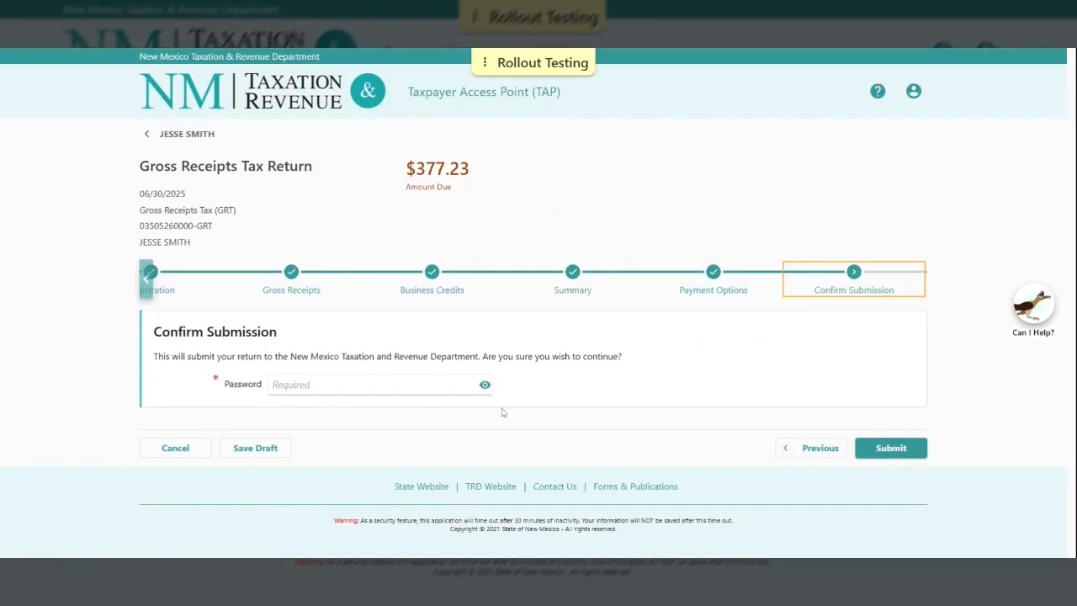
Enter the account password to confirm the submission and submit the Gross Receipts Tax return
{"action": "key", "text": "Tab"}
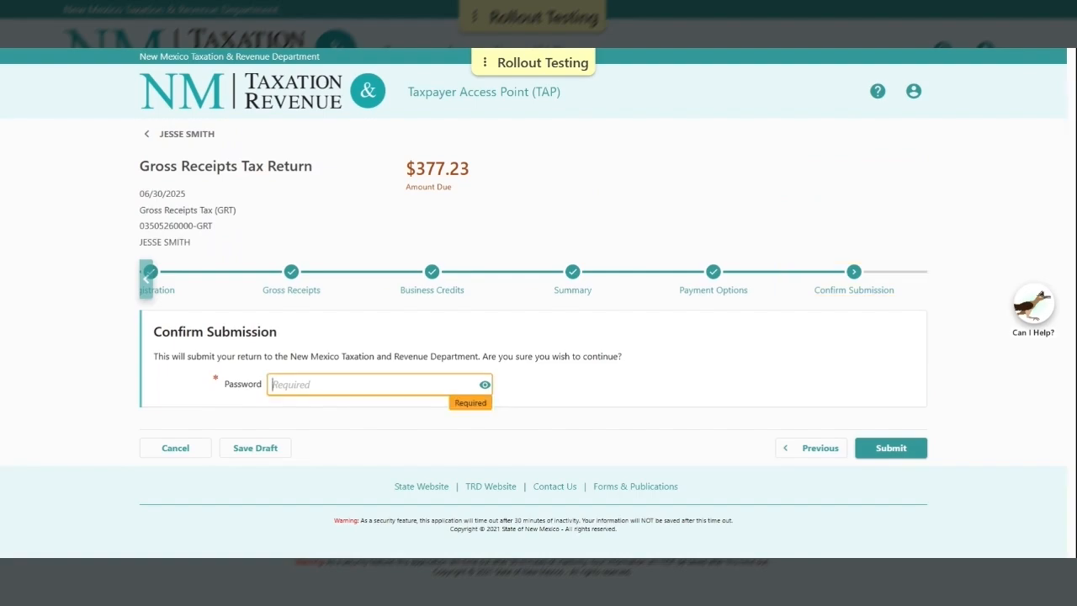
{"action": "key", "text": "ctrl+v"}
{"action": "left_click", "coordinate": [891, 449]}
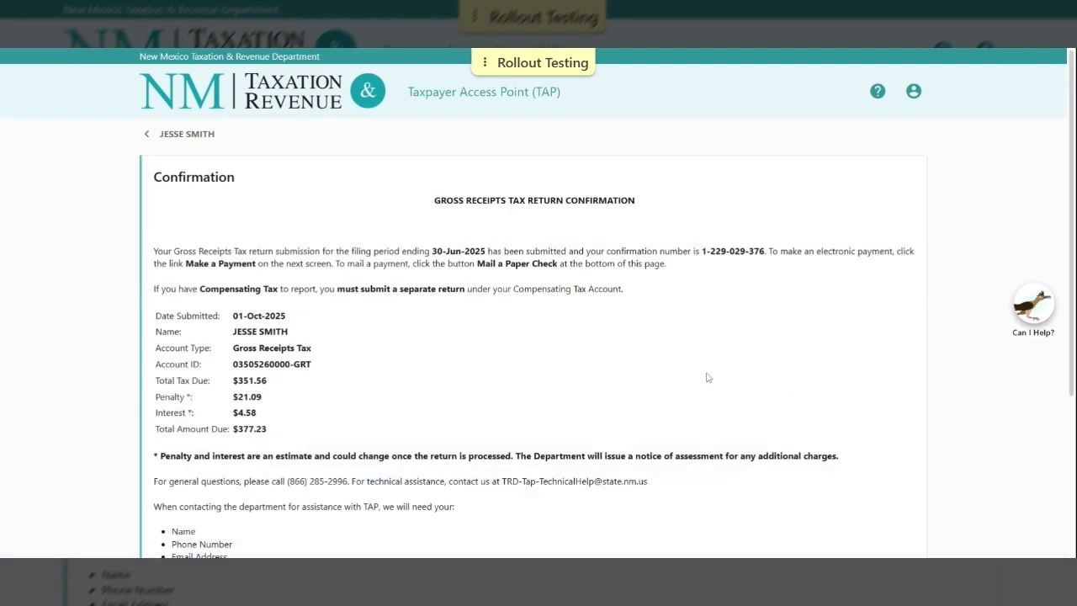
Read through the Gross Receipts Tax return confirmation and close it to return to the account summary
{"action": "scroll", "coordinate": [707, 378], "scroll_direction": "down", "scroll_amount": 1}
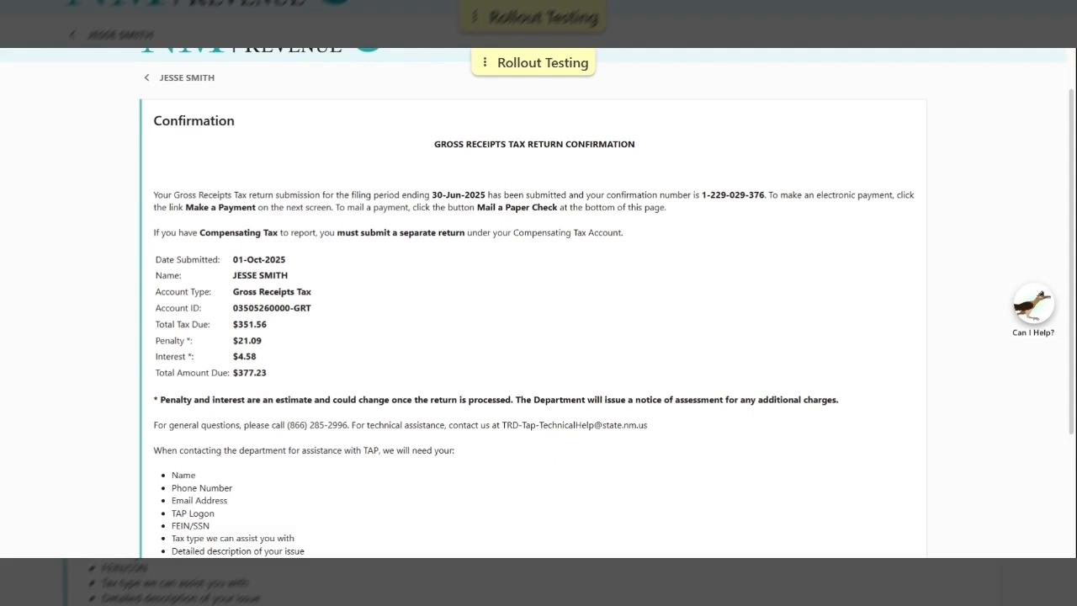
{"action": "scroll", "coordinate": [709, 377], "scroll_direction": "down", "scroll_amount": 3}
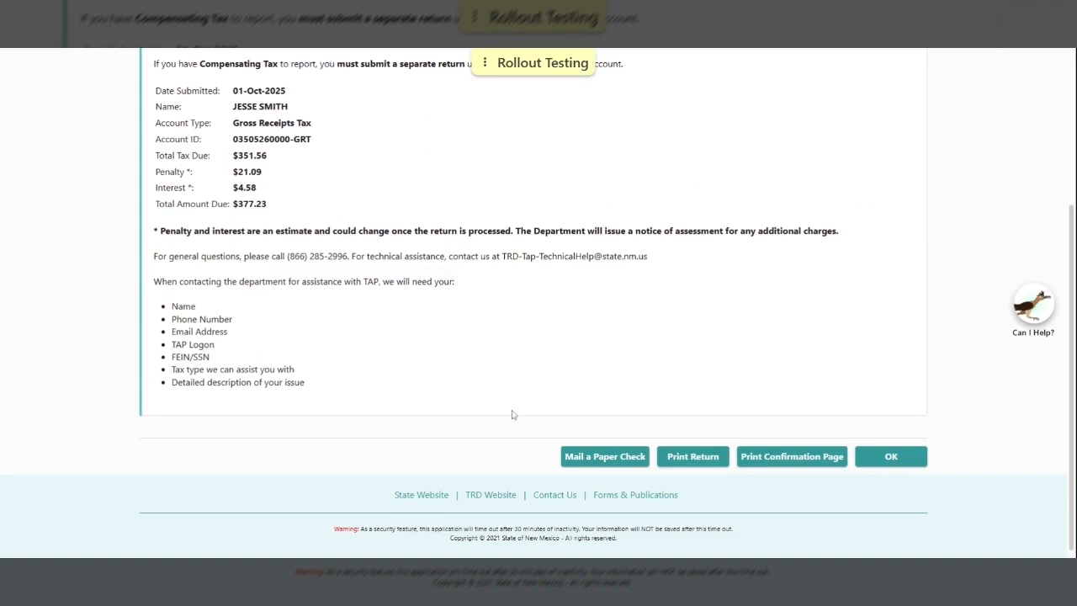
{"action": "left_click", "coordinate": [891, 457]}
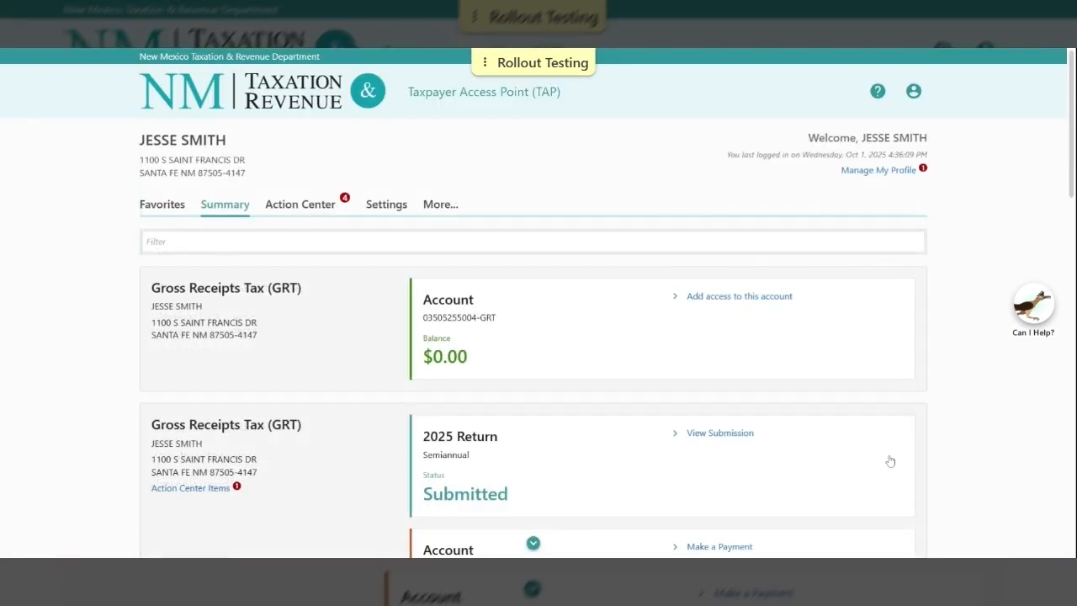